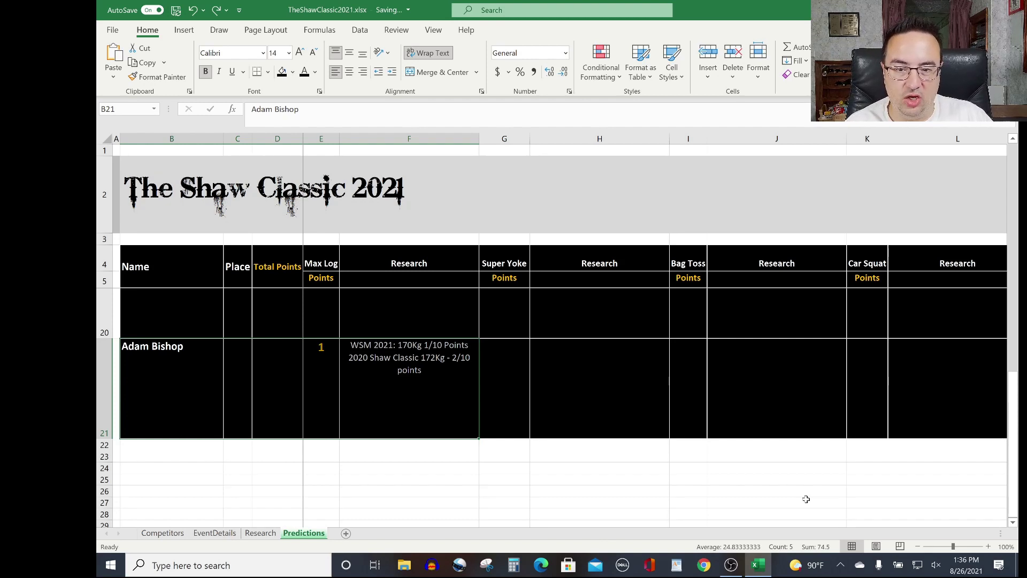
Step: Reveal the Max Log names, points and research one row at a time from row 20 up to row 15 by undoing the text hiding
key("Up")
type("Gabriel Rheaume\t\t\t2.5\t2021 Canada's Strongest Man: 181Kg 16/17 points Maxime was 186Kg in the same comp")
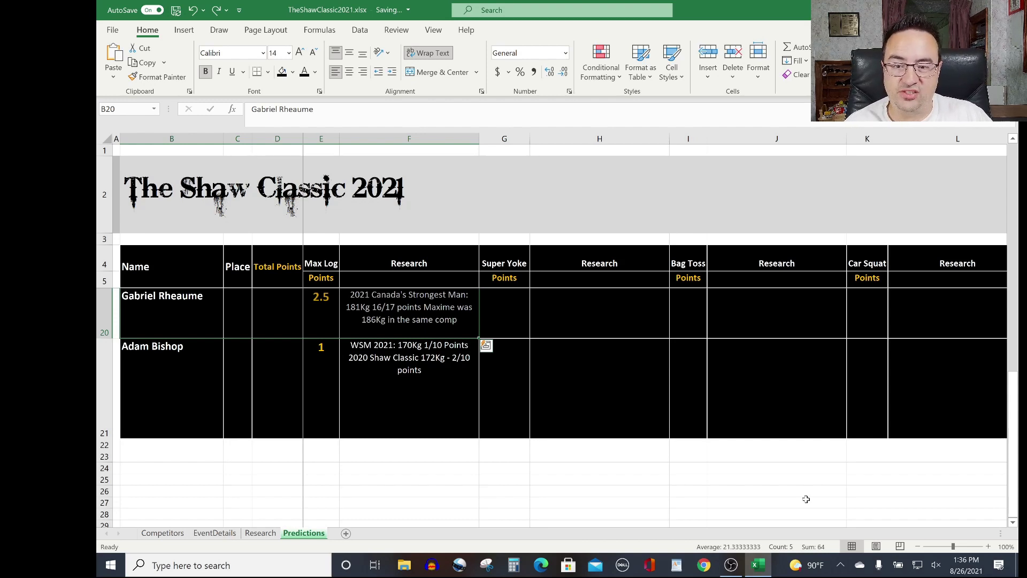
key("ctrl+z")
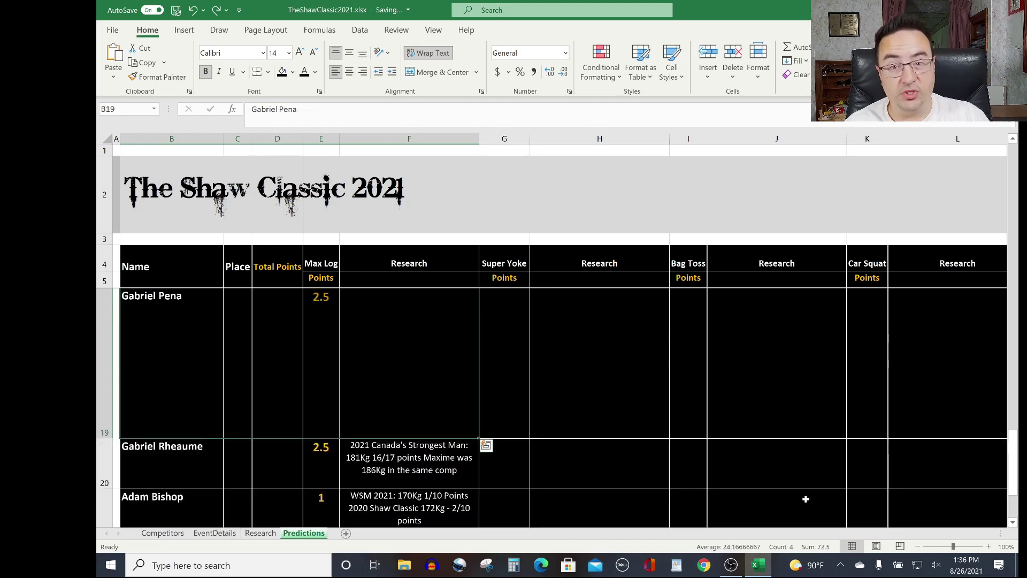
key("ctrl+z")
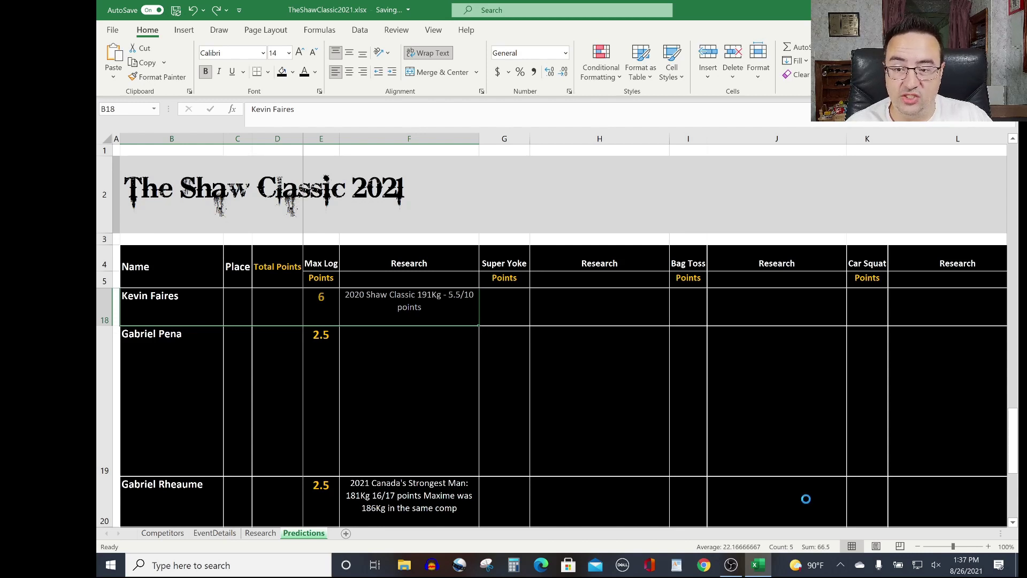
key("ctrl+z")
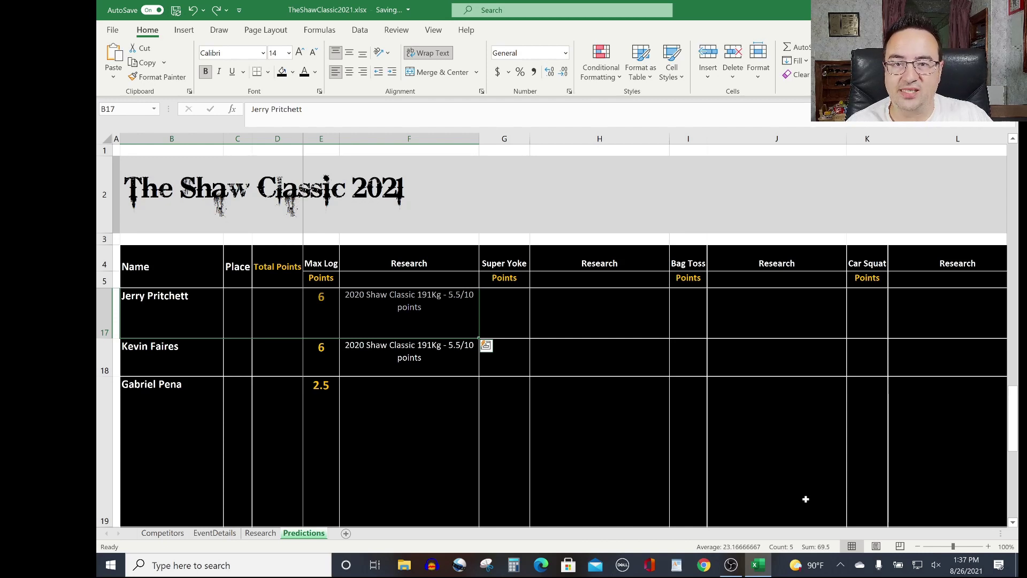
key("ctrl+z")
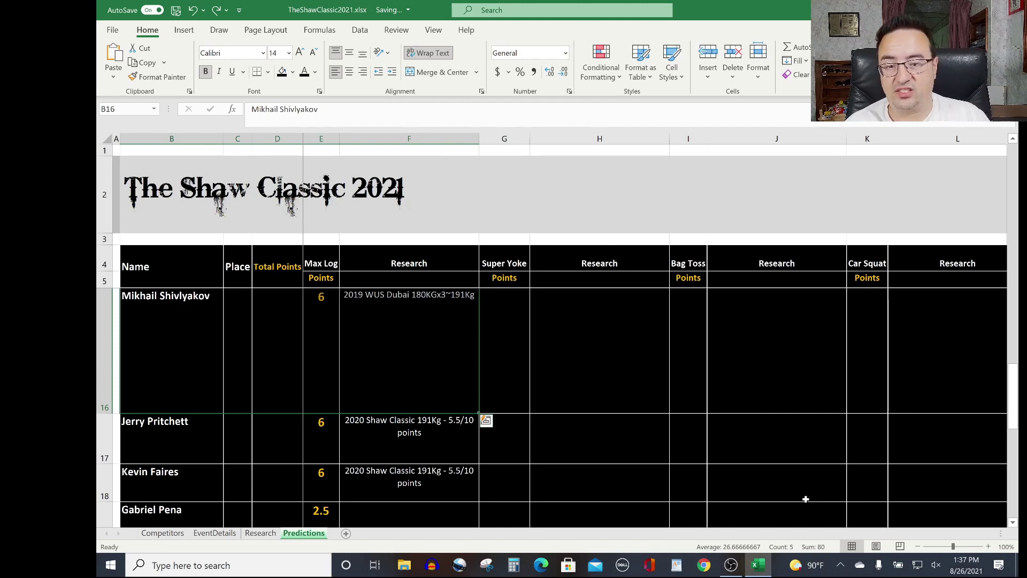
key("ctrl+z")
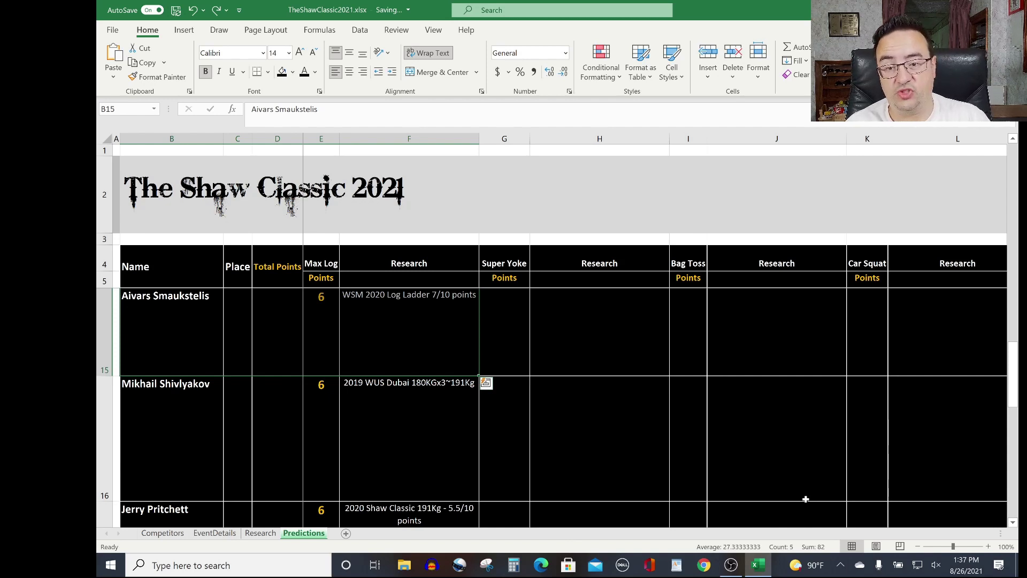
Step: Reveal the Max Log predictions for rows 14 up to 10, undoing the hidden text row by row
key("Up")
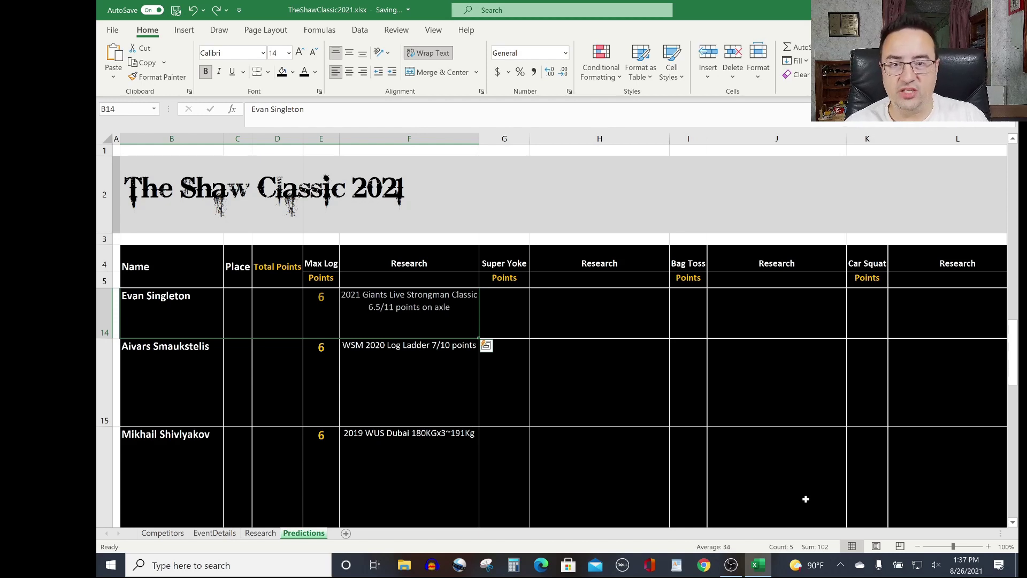
key("Up")
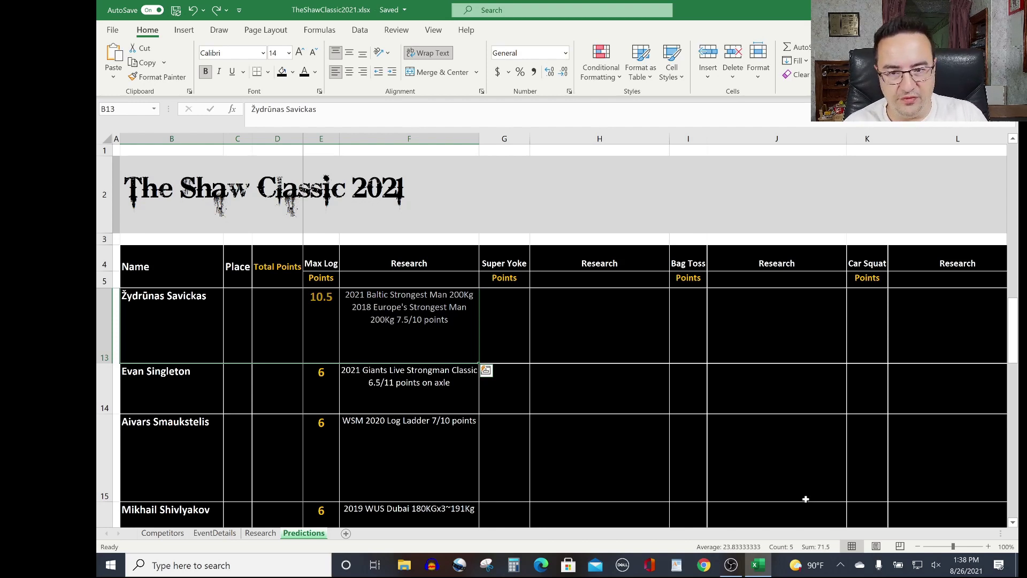
key("Up")
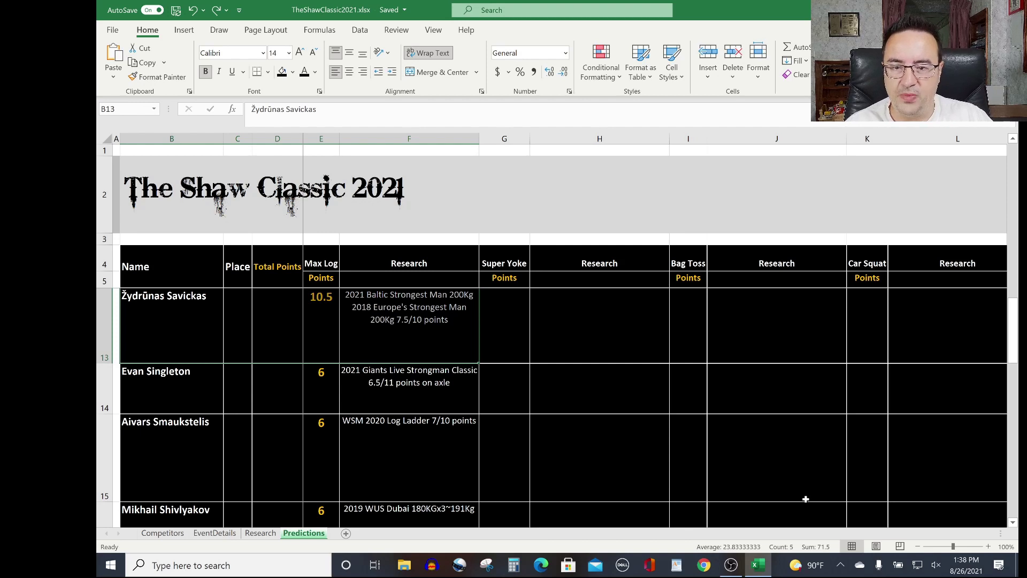
type("Konstantine Janashia\t\t\t10.5\tWSM 2021: 195Kg 5/10 Points 2019 Europe's Strongest Man 202.5Kg 7.5/9 points")
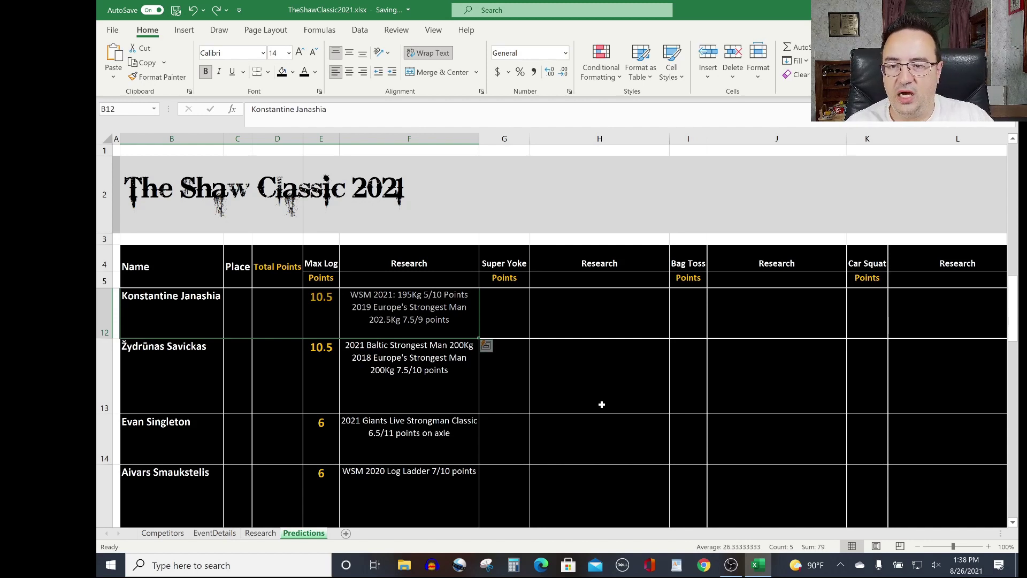
key("Up")
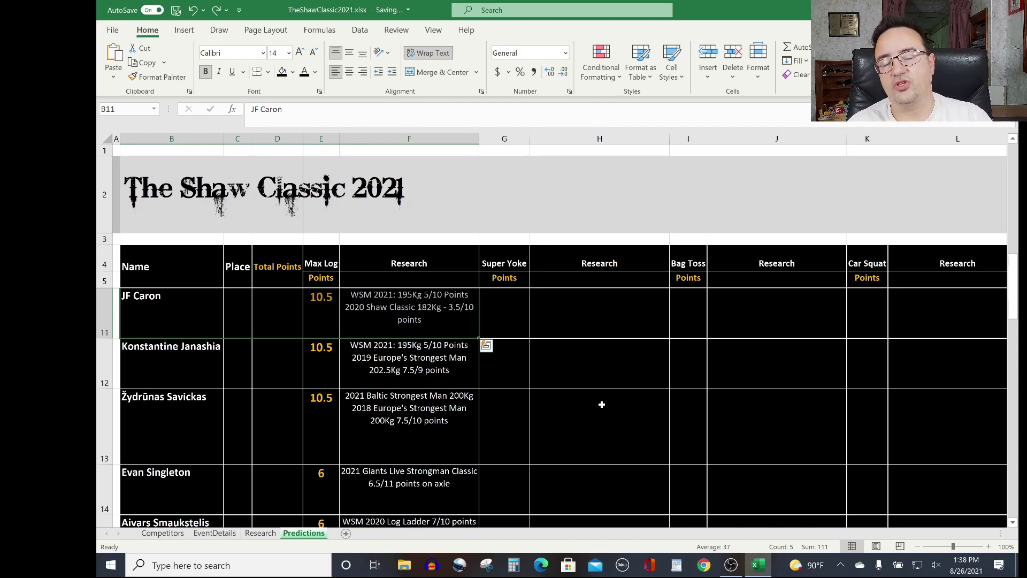
key("Up")
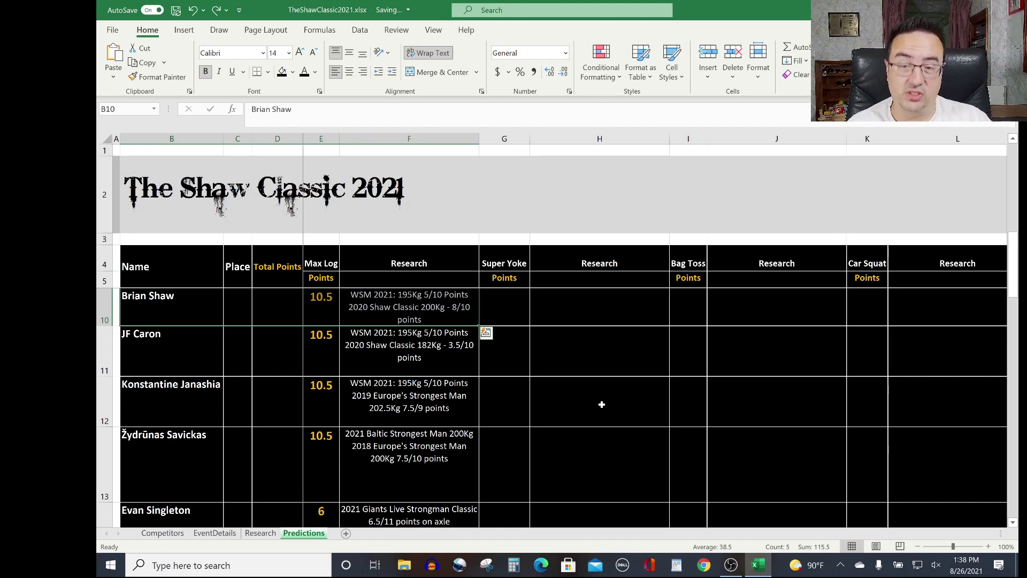
Step: Reveal the remaining Max Log predictions from row 9 up to the top of the table, one row at a time
key("Up")
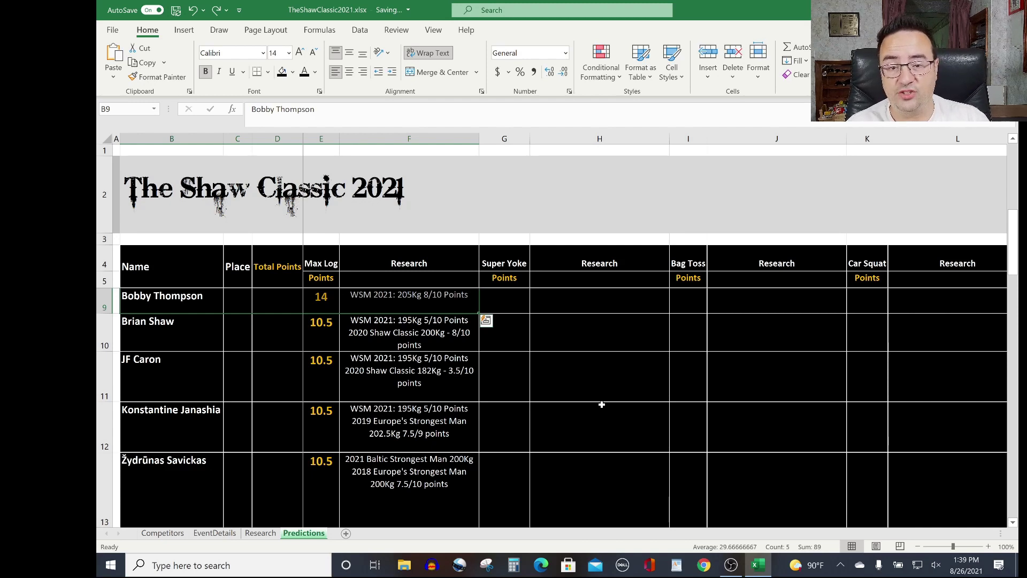
key("Up")
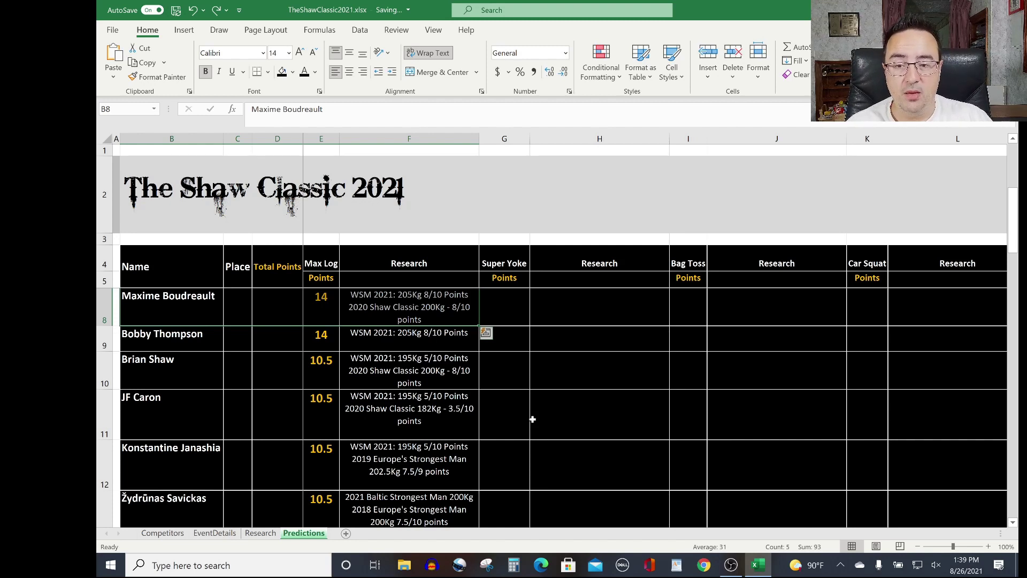
key("ctrl+z")
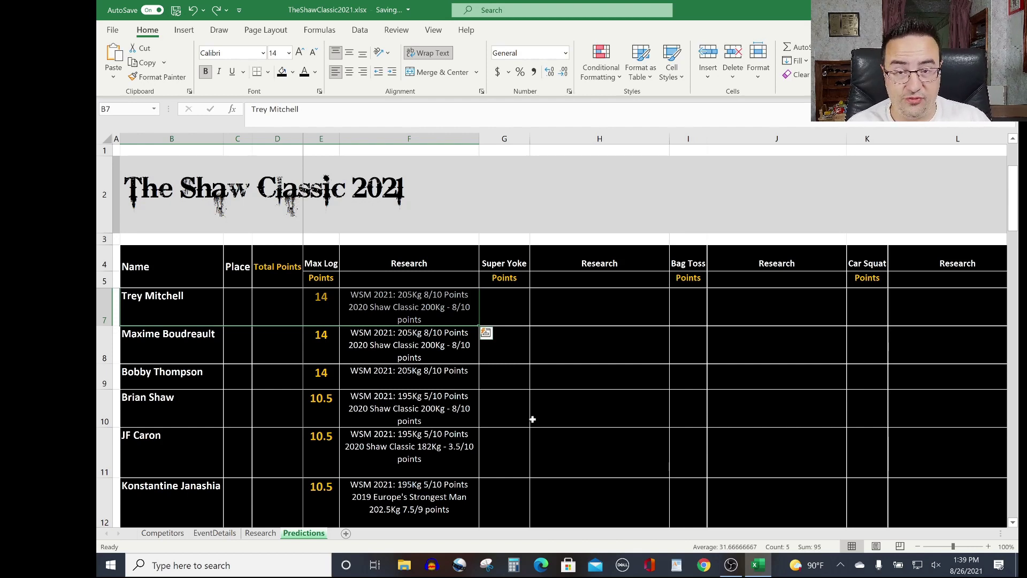
key("ctrl+z")
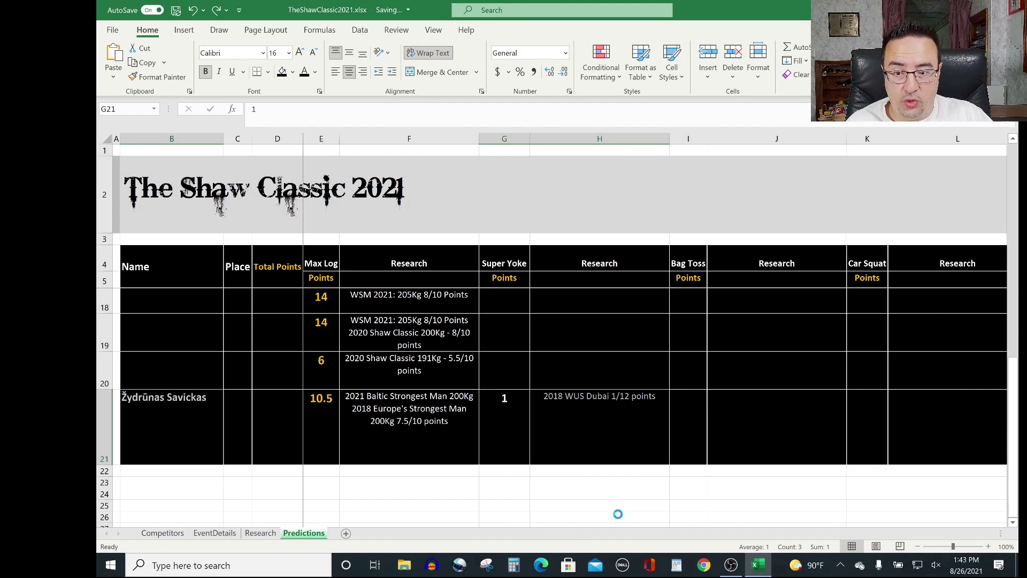
Step: Undo the text hiding for the Super Yoke names, points and research, one row at a time from row 20 up to row 16
key("ctrl+z")
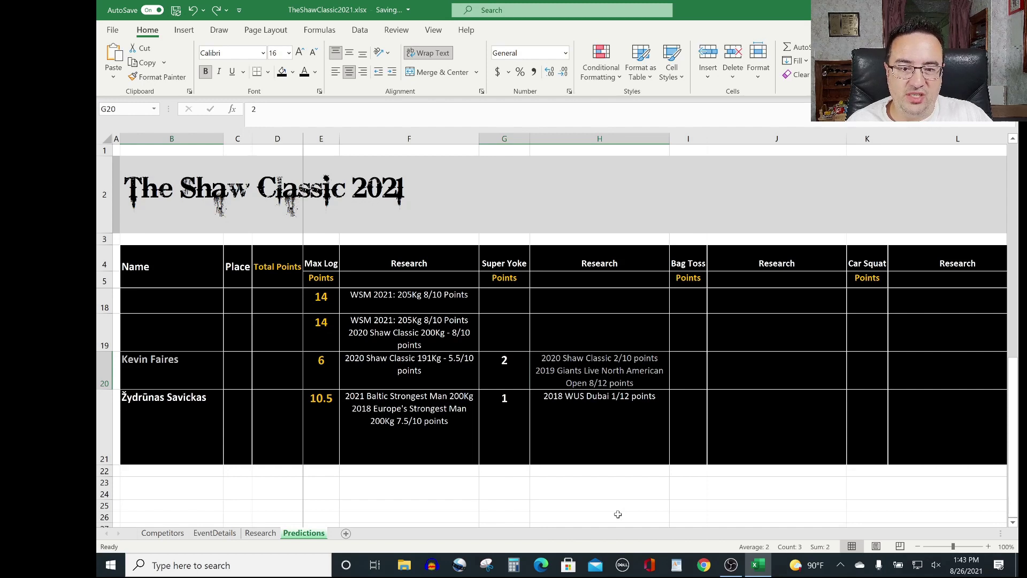
key("Up")
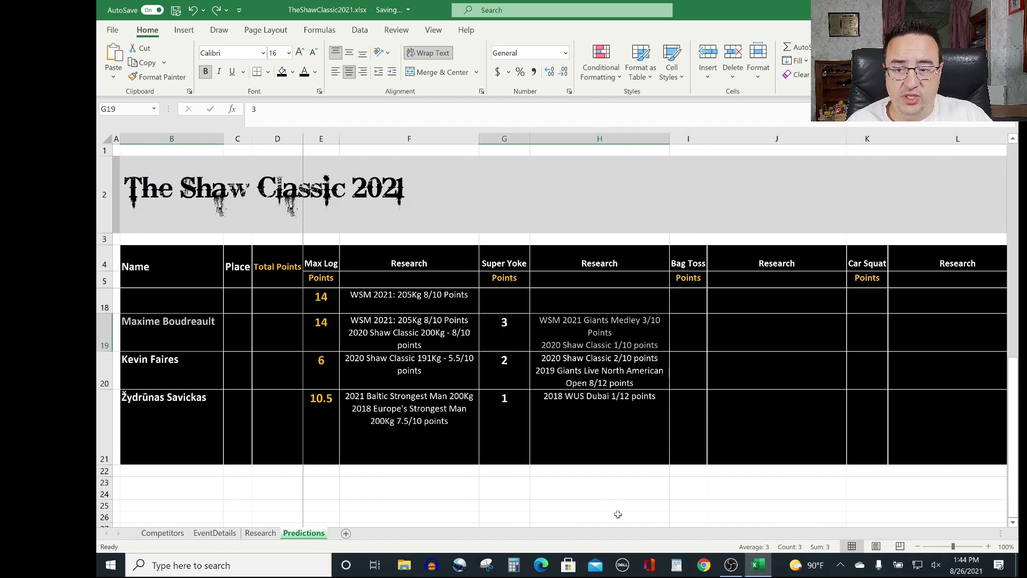
key("Up")
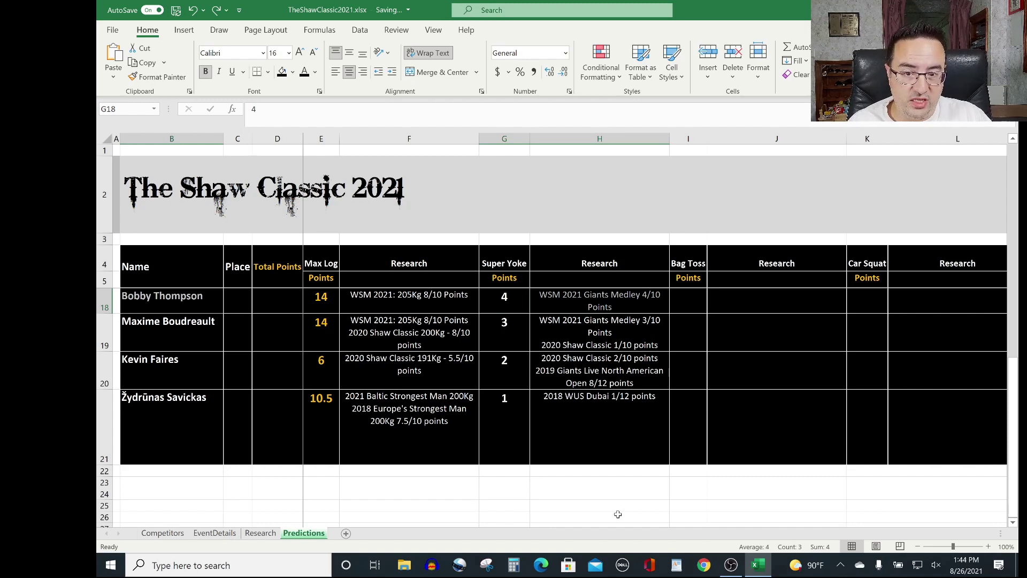
key("Up")
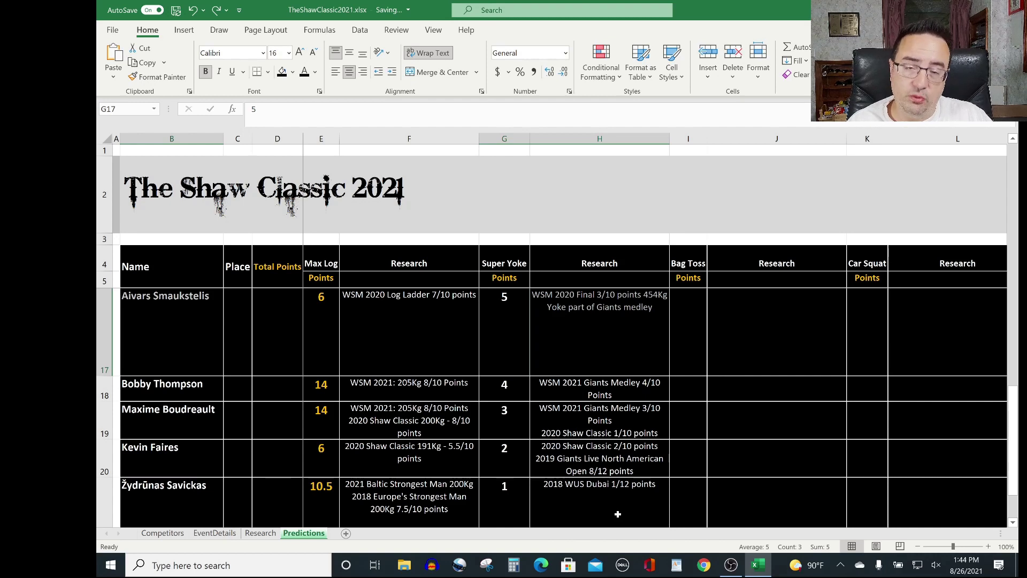
key("Up")
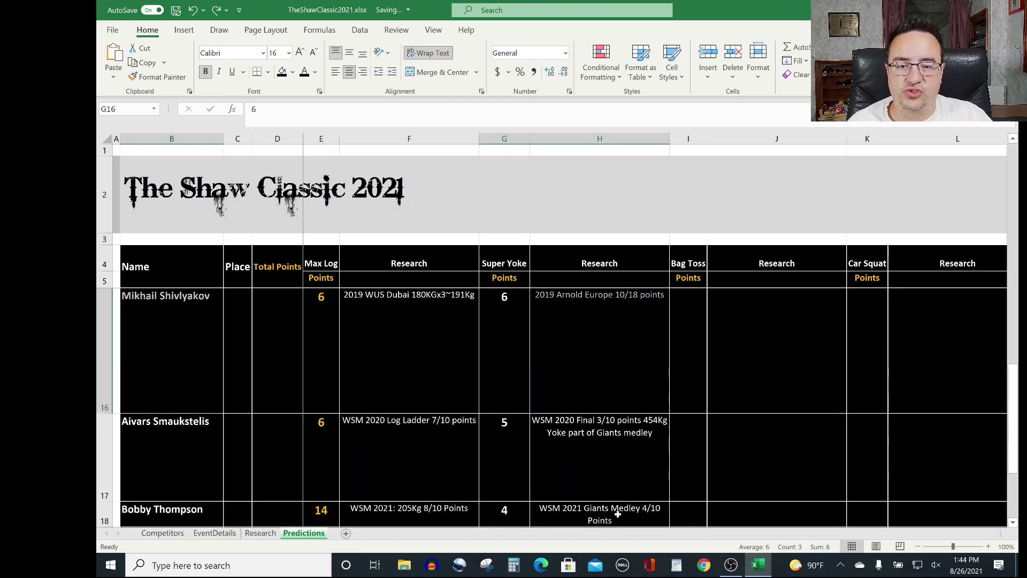
Step: Reveal the Super Yoke predictions for rows 15 up to 11, undoing the hidden text row by row
key("Up")
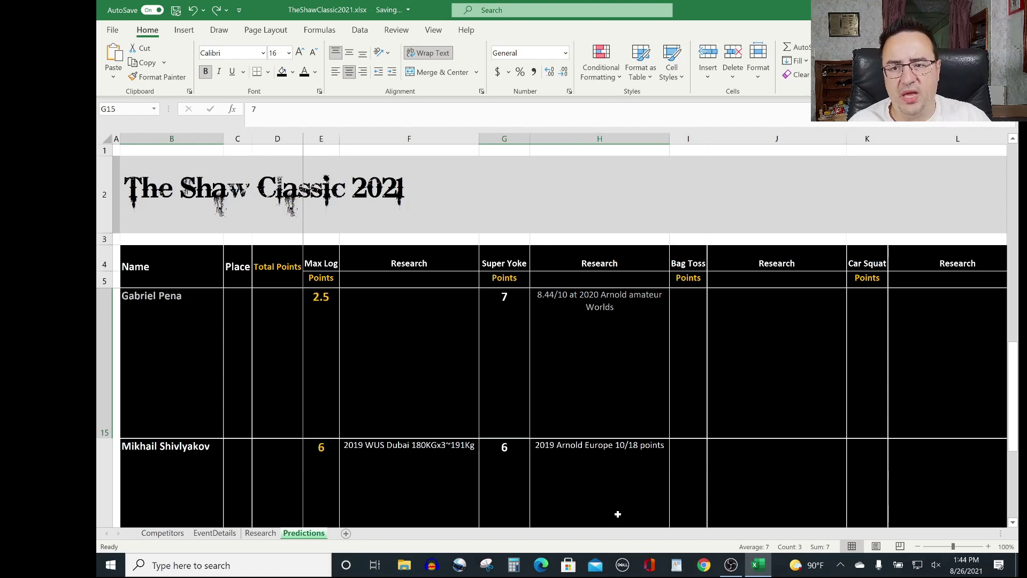
key("Up")
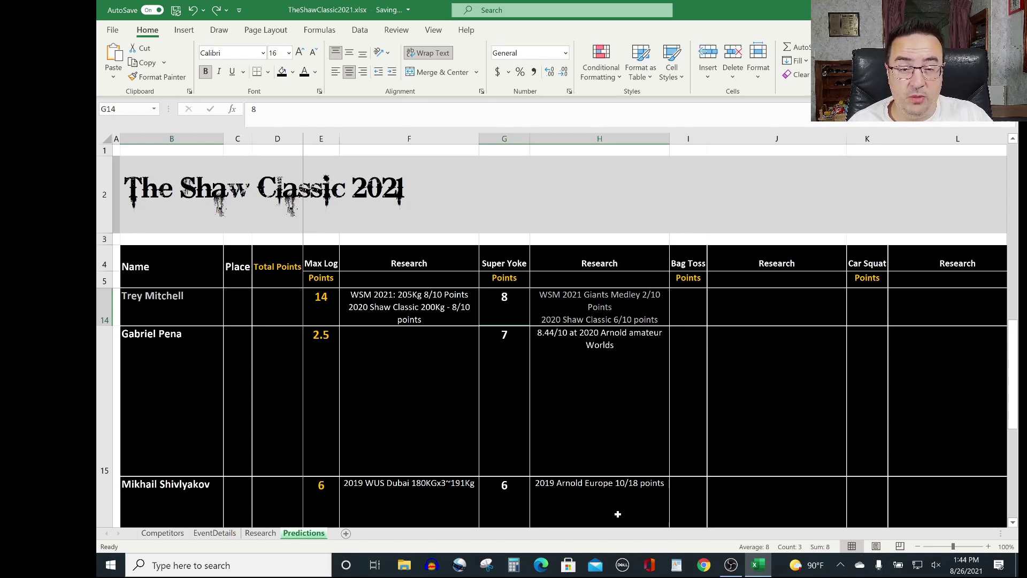
key("Up")
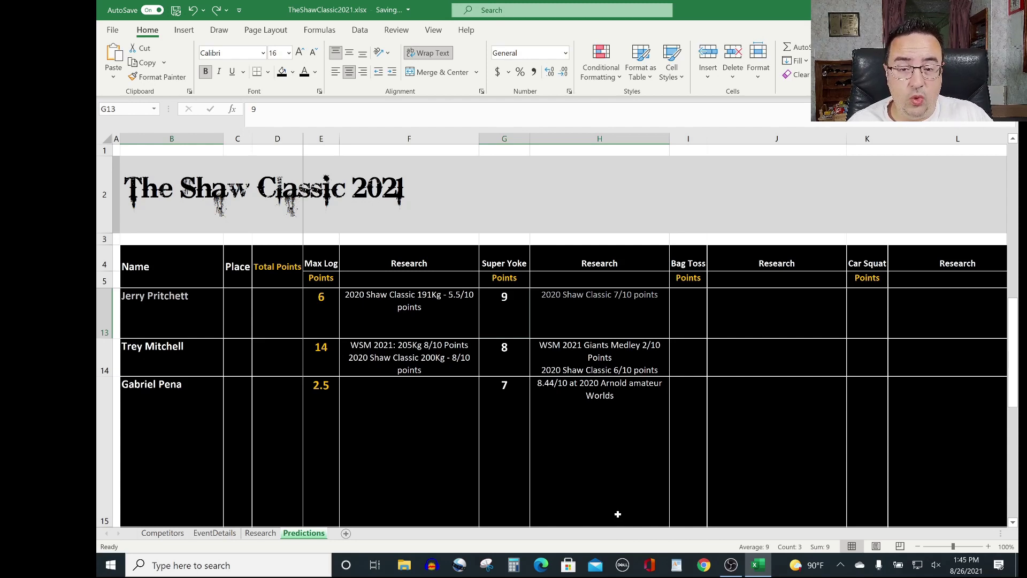
key("Up")
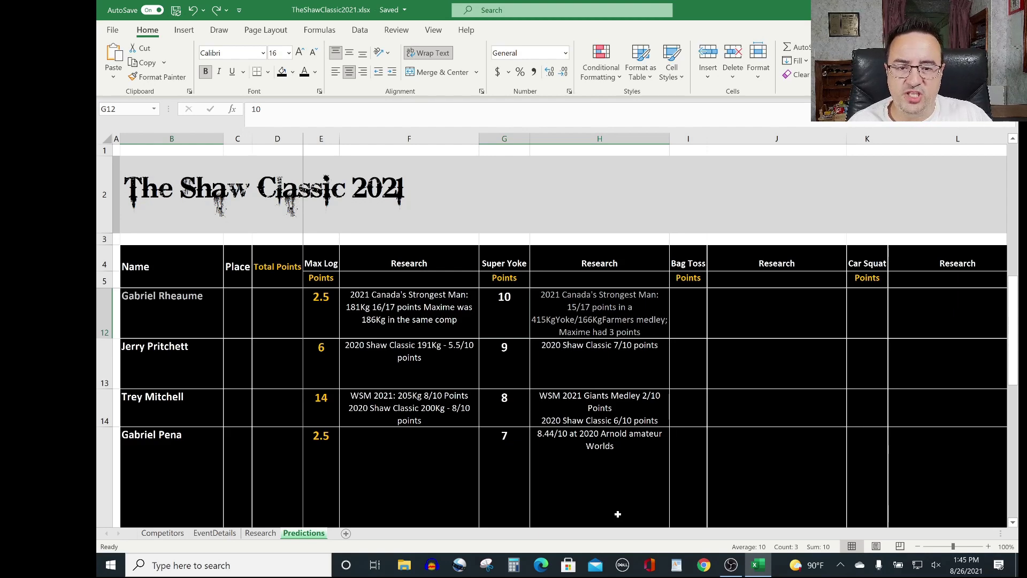
key("Up")
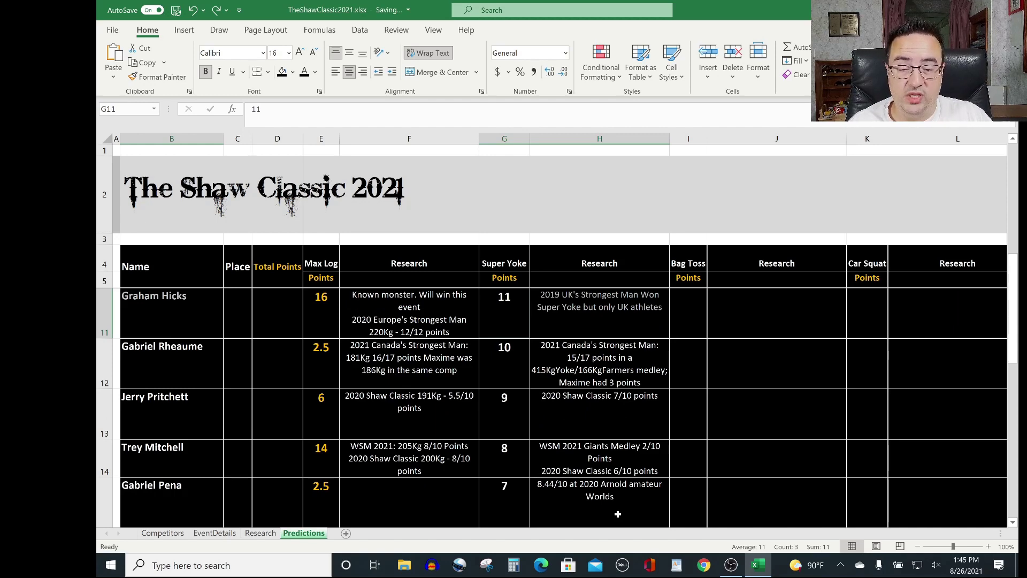
Step: Reveal the remaining Super Yoke predictions from row 10 up to the top of the table, one row at a time
key("Up")
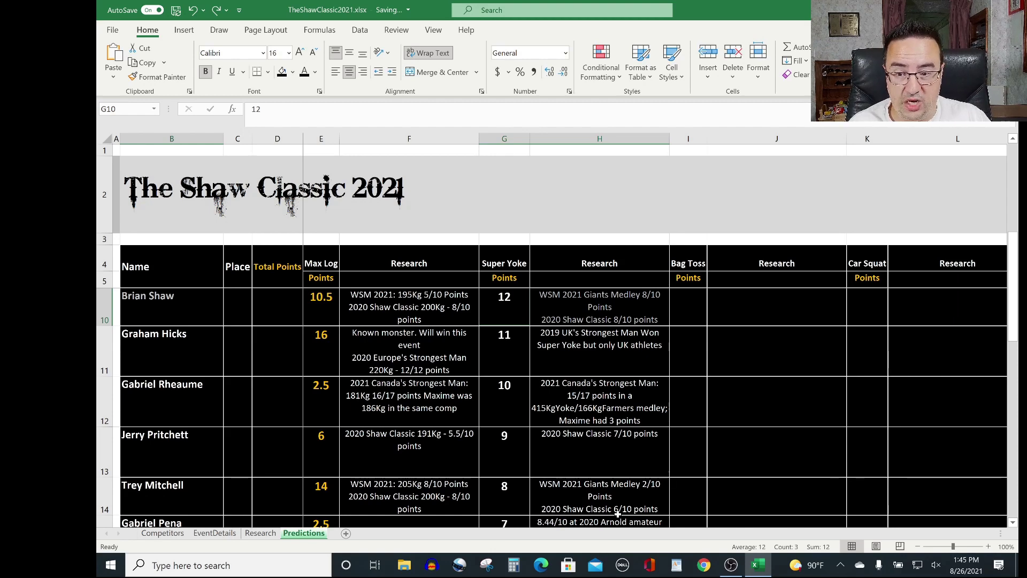
key("Up")
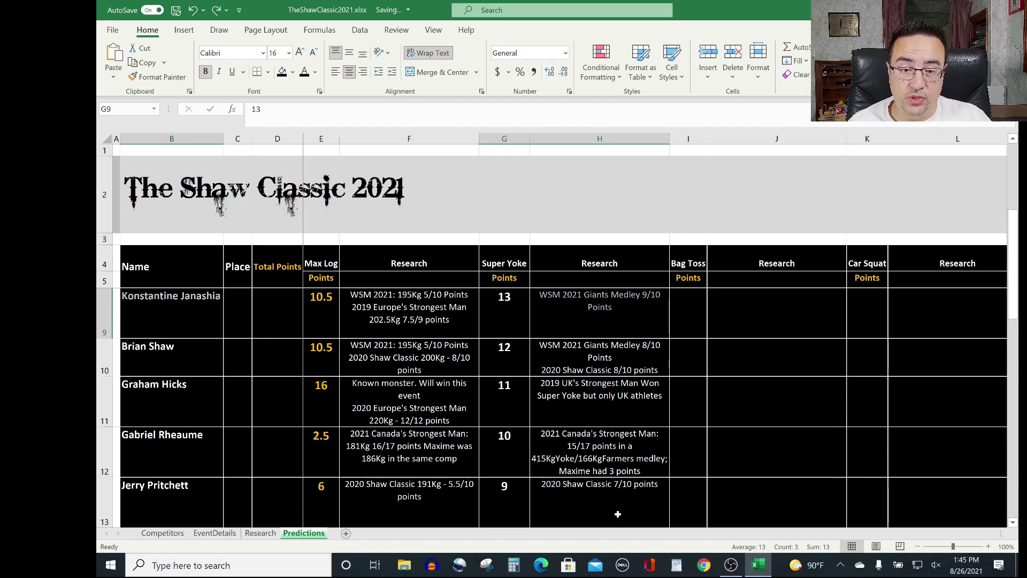
key("Up")
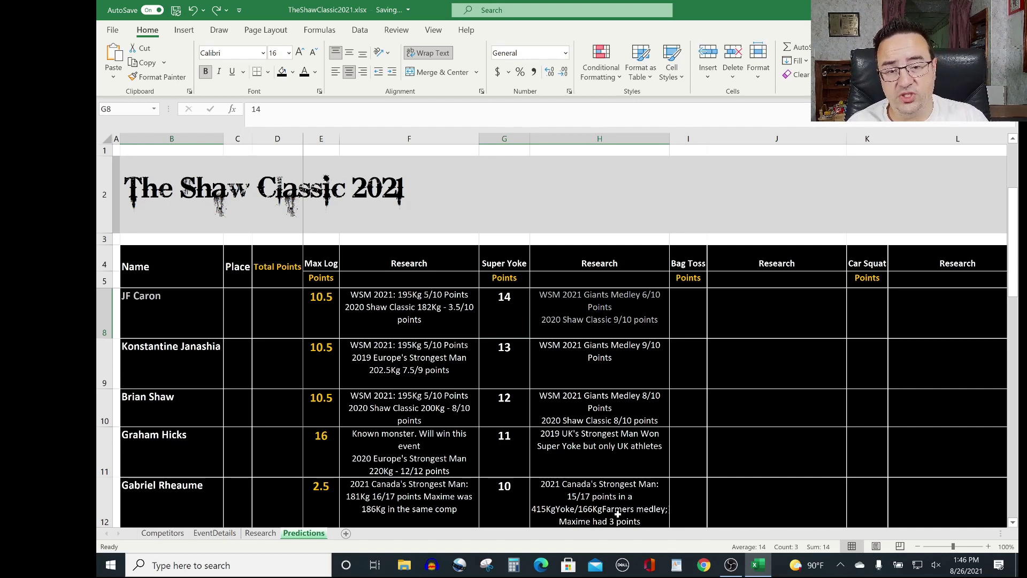
key("Up")
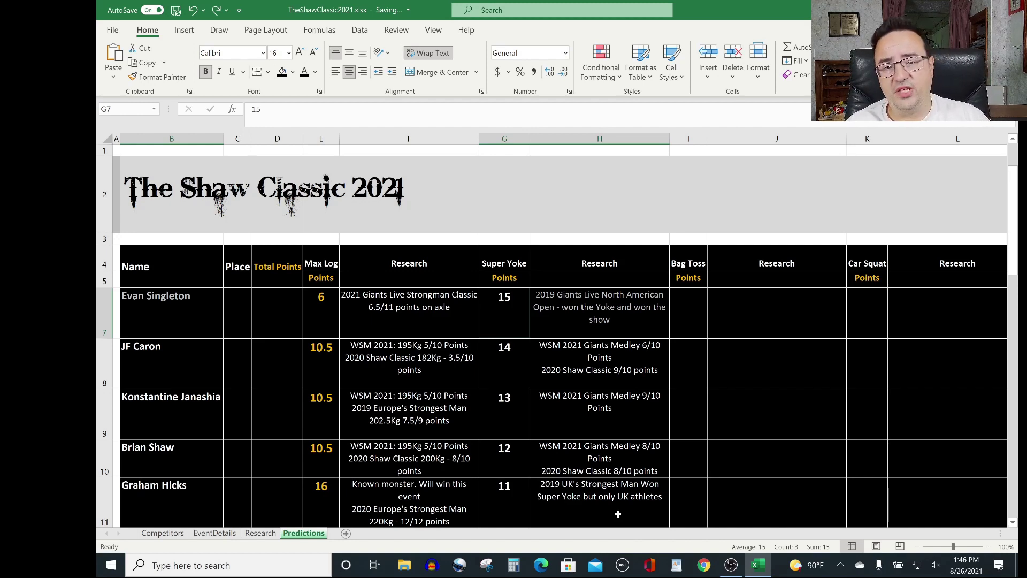
key("Up")
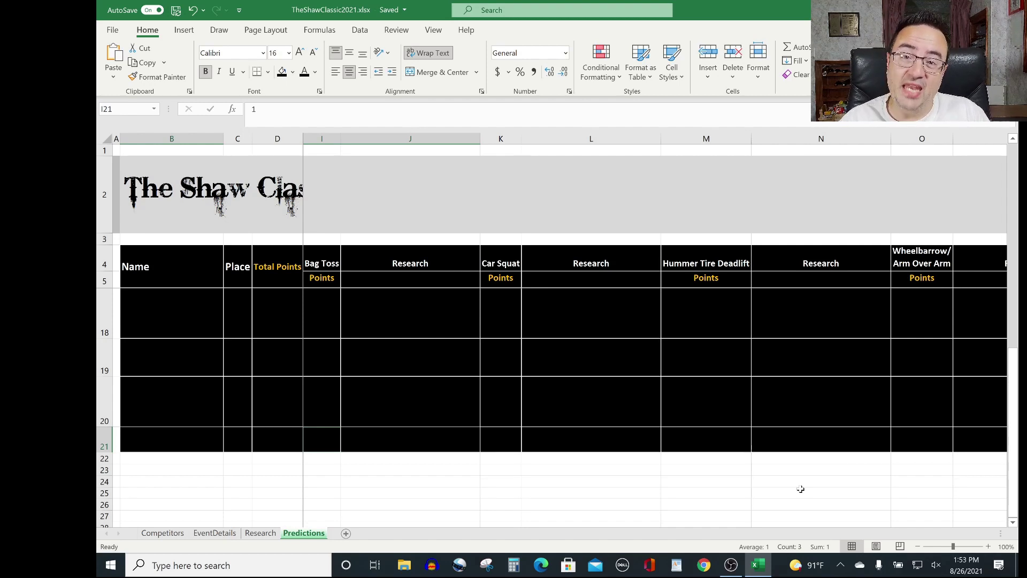
Step: Undo the text hiding for the Bag Toss names, points and research, one row at a time from row 21 up to row 18
key("ctrl+z")
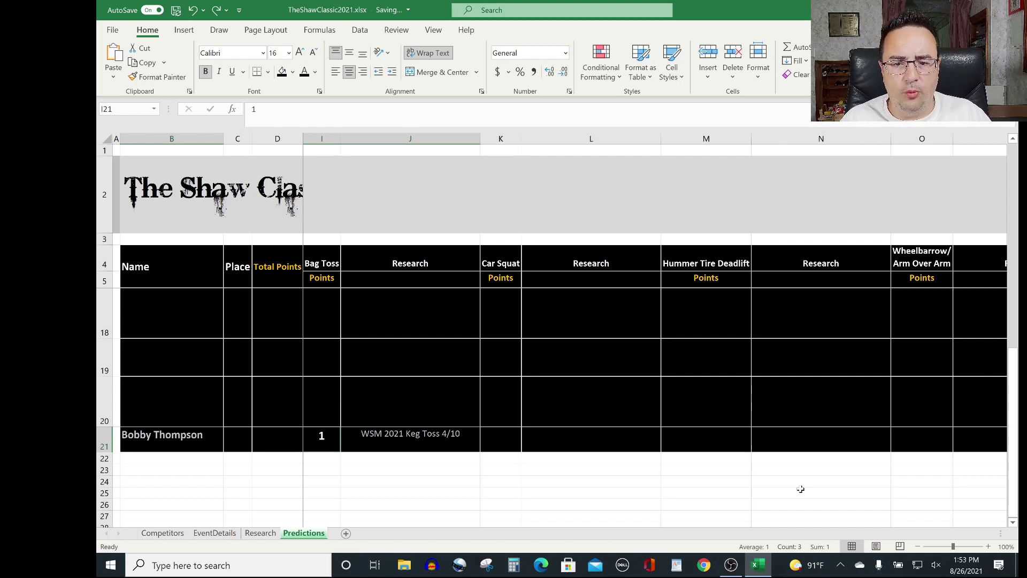
key("ctrl+z")
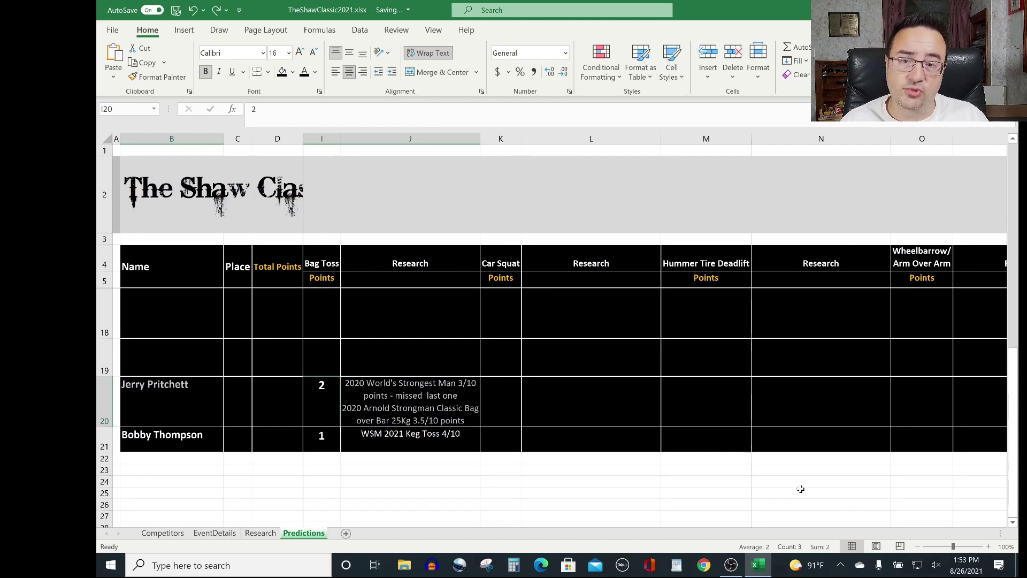
key("ctrl+z")
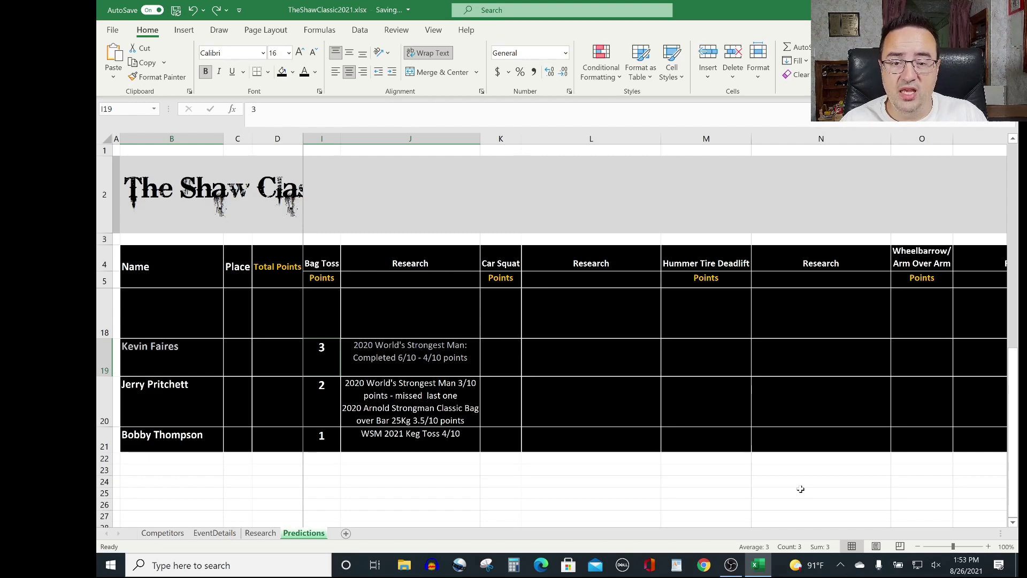
key("ctrl+z")
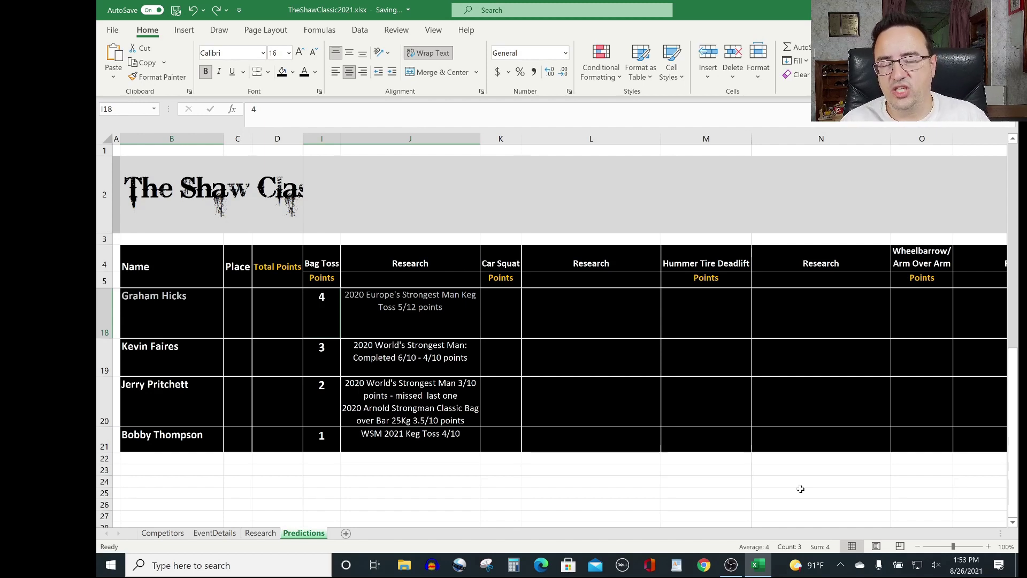
Step: Undo the text hiding for the Bag Toss names, points and research, one row at a time from row 17 up to row 12
key("ctrl+z")
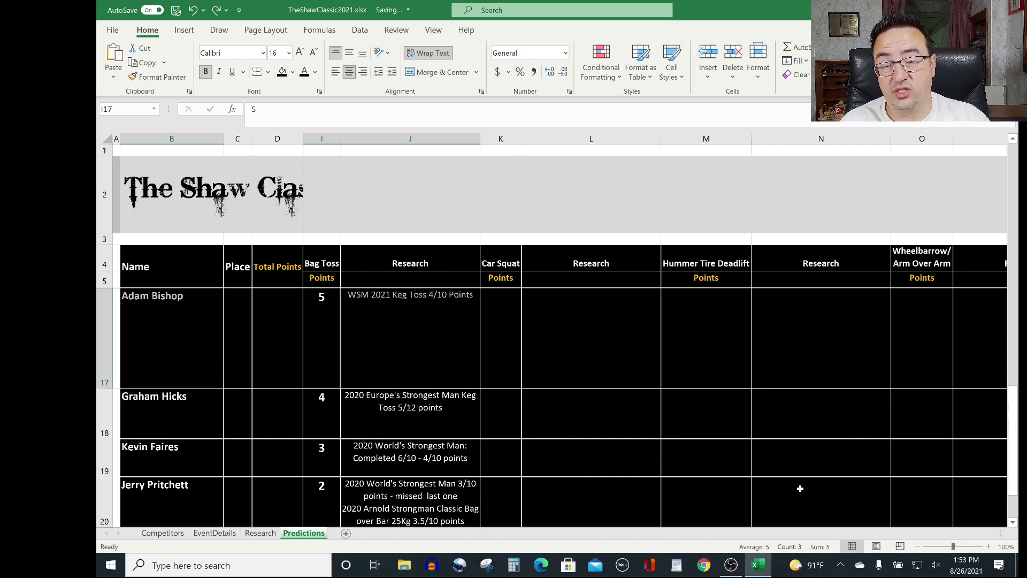
key("ctrl+z")
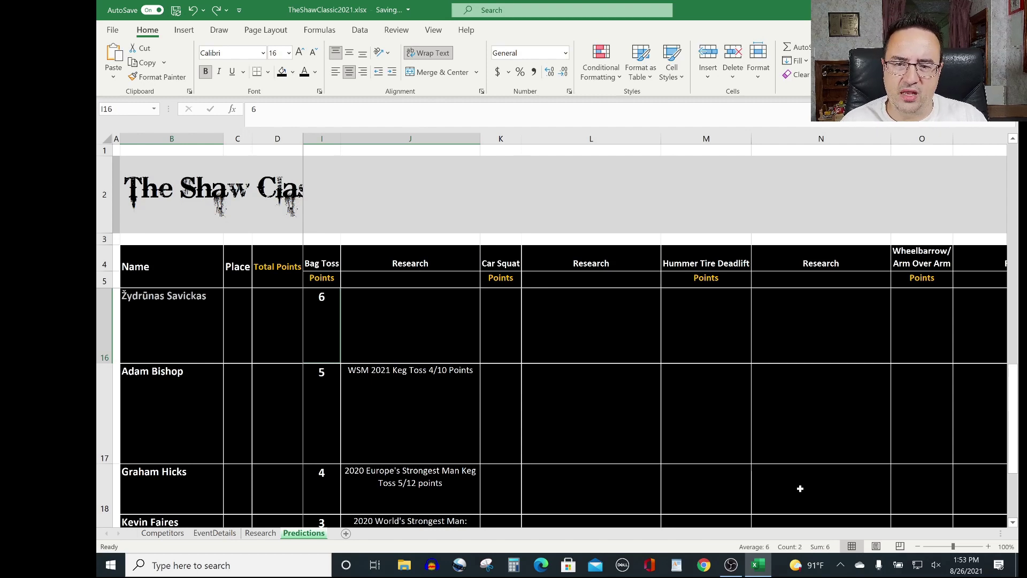
key("Up")
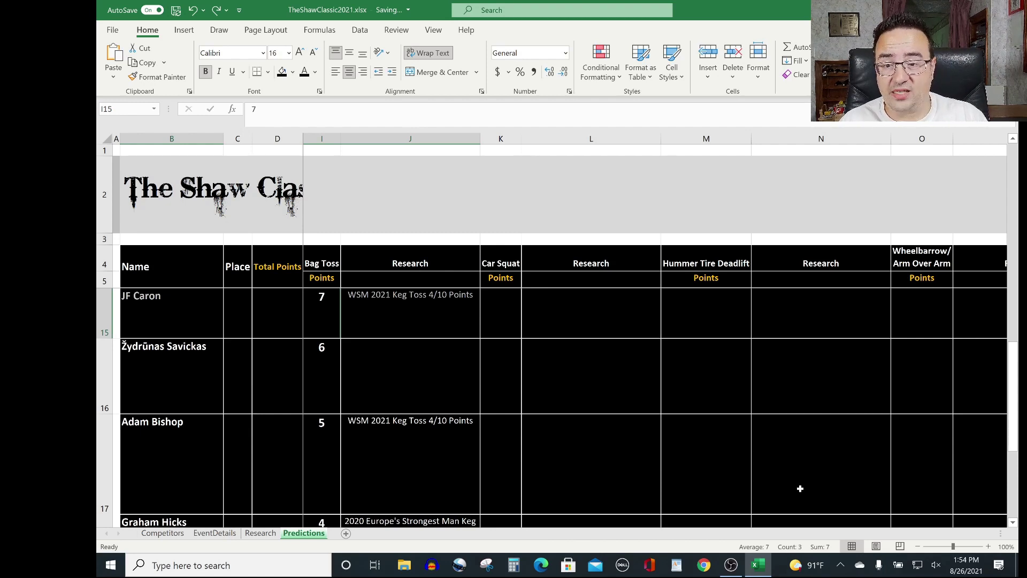
key("Up")
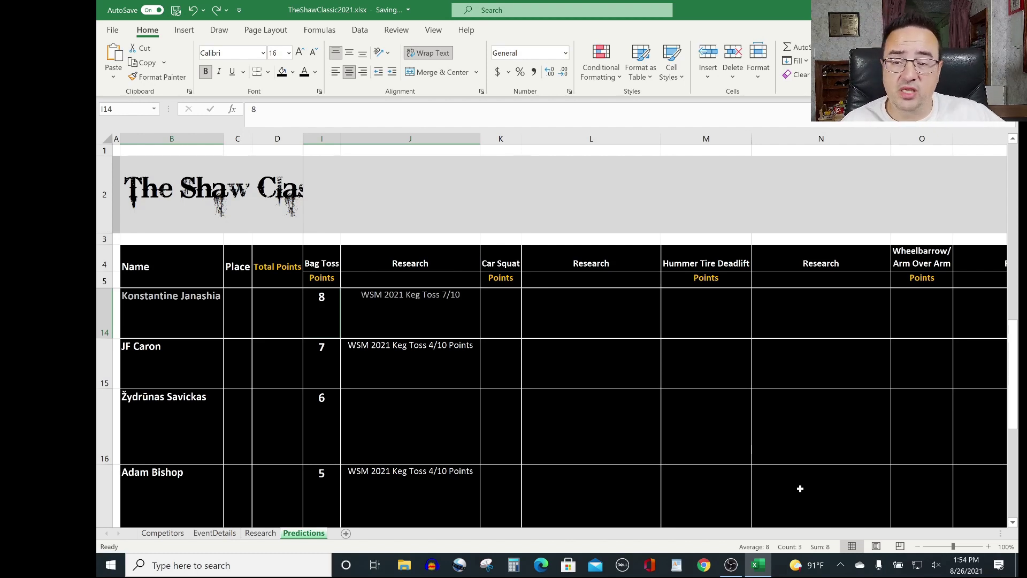
key("Up")
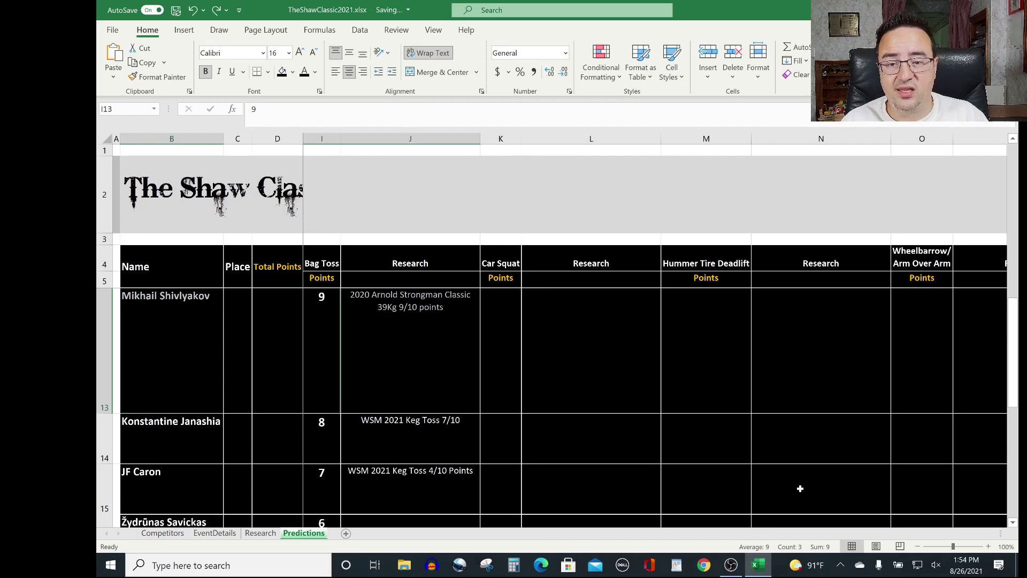
key("Up")
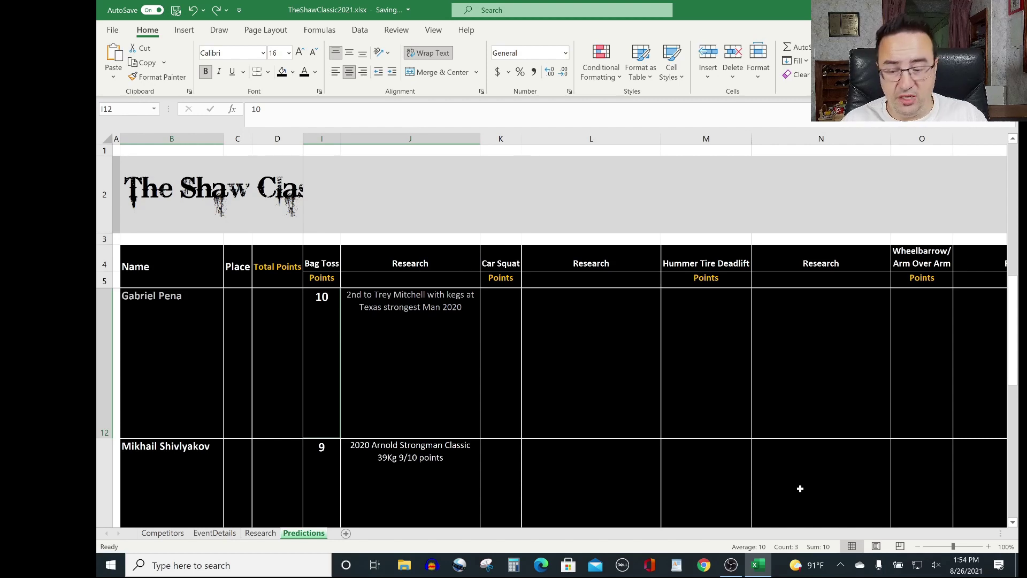
Step: Reveal the remaining Bag Toss predictions from row 11 up to row 6, undoing the hidden text row by row
key("Up")
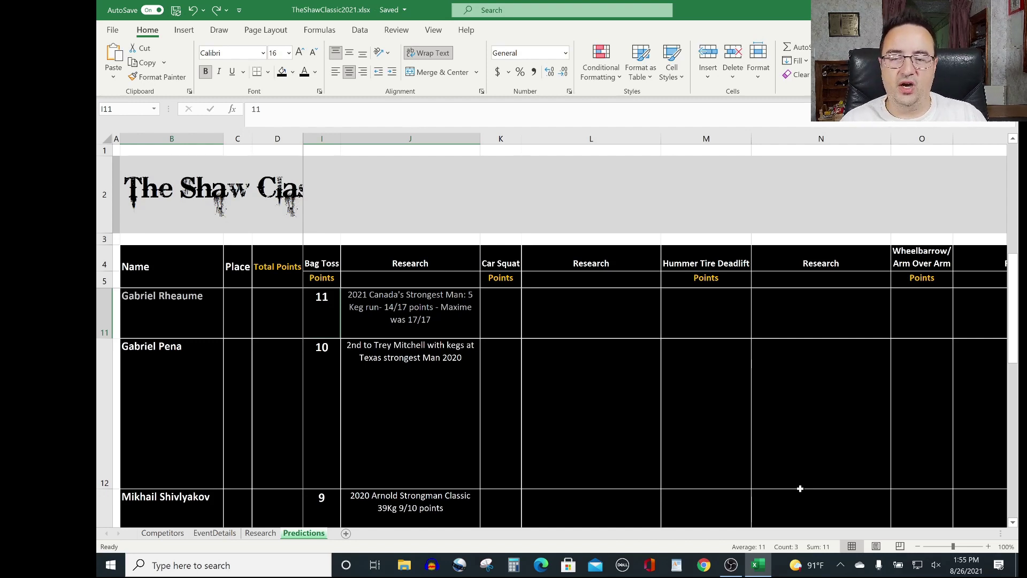
key("Up")
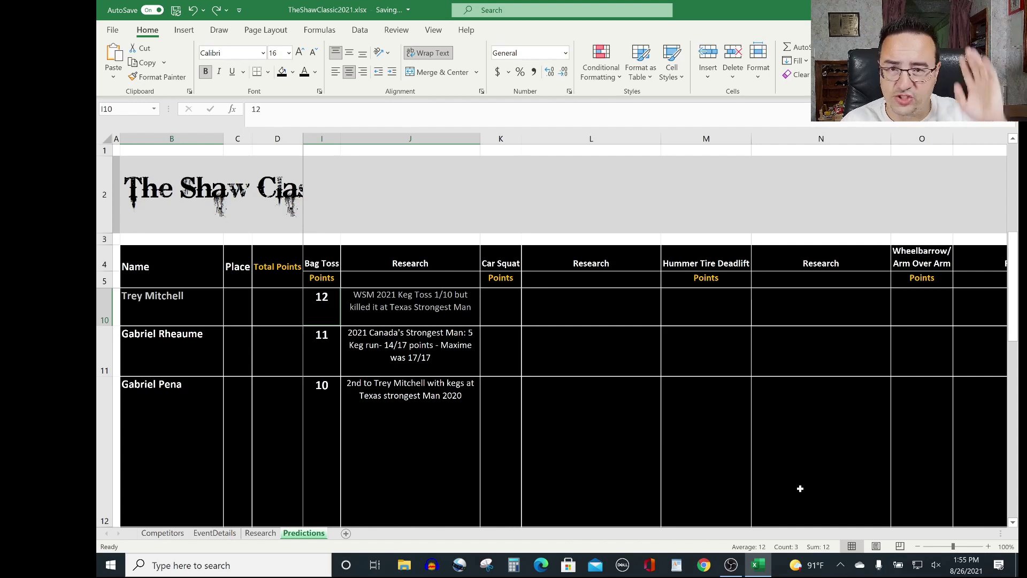
key("Up")
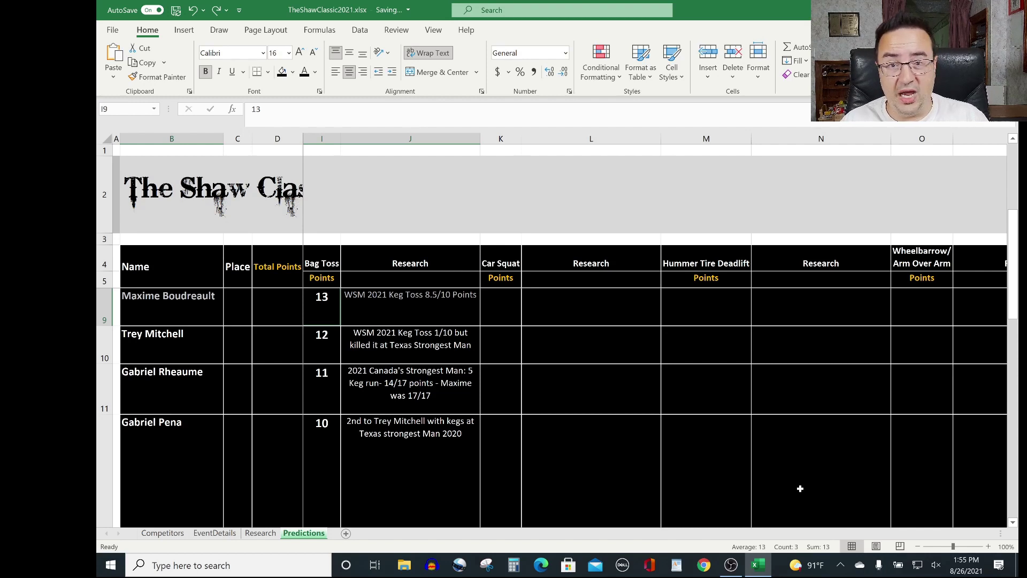
key("Up")
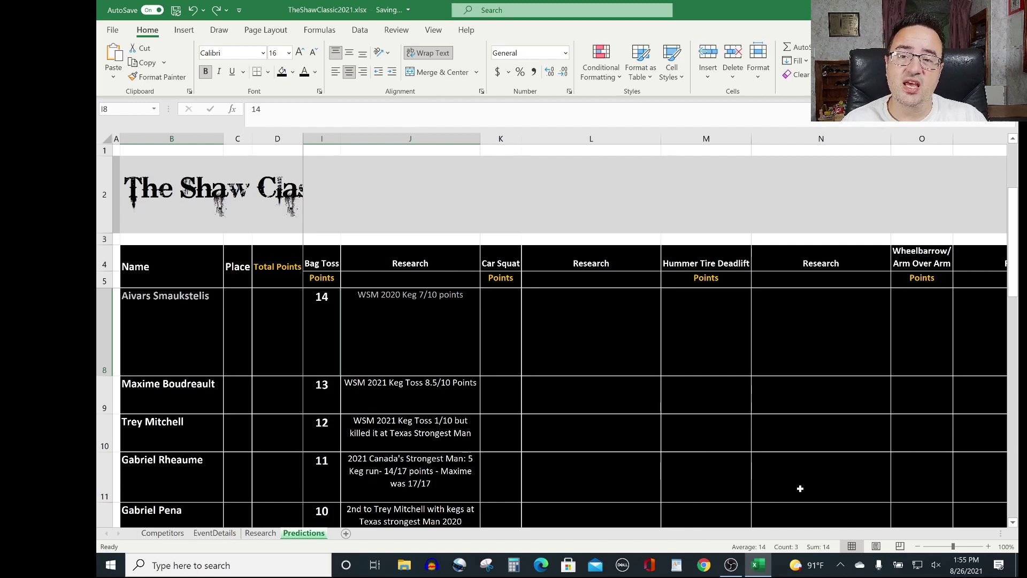
key("Up")
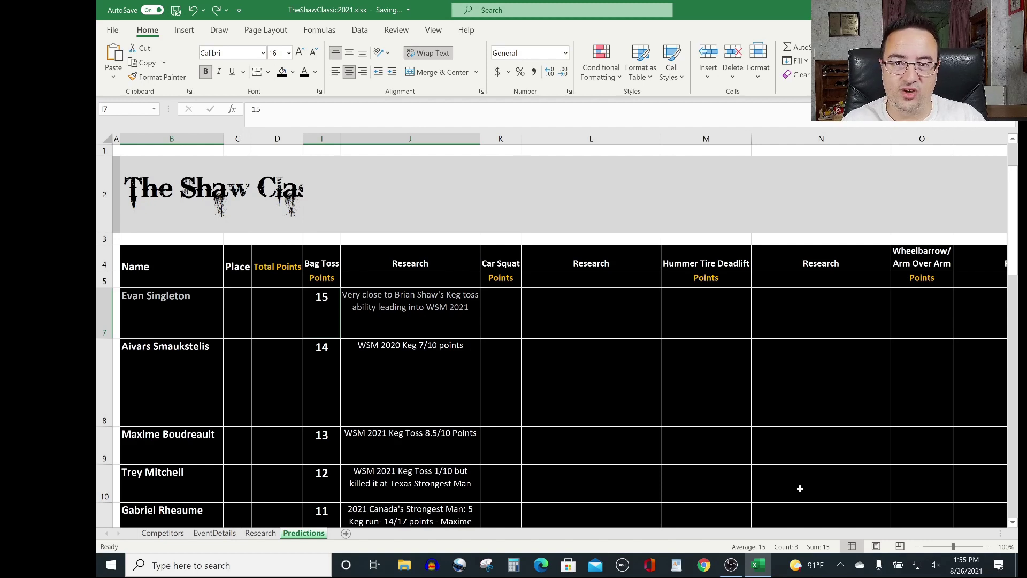
key("Up")
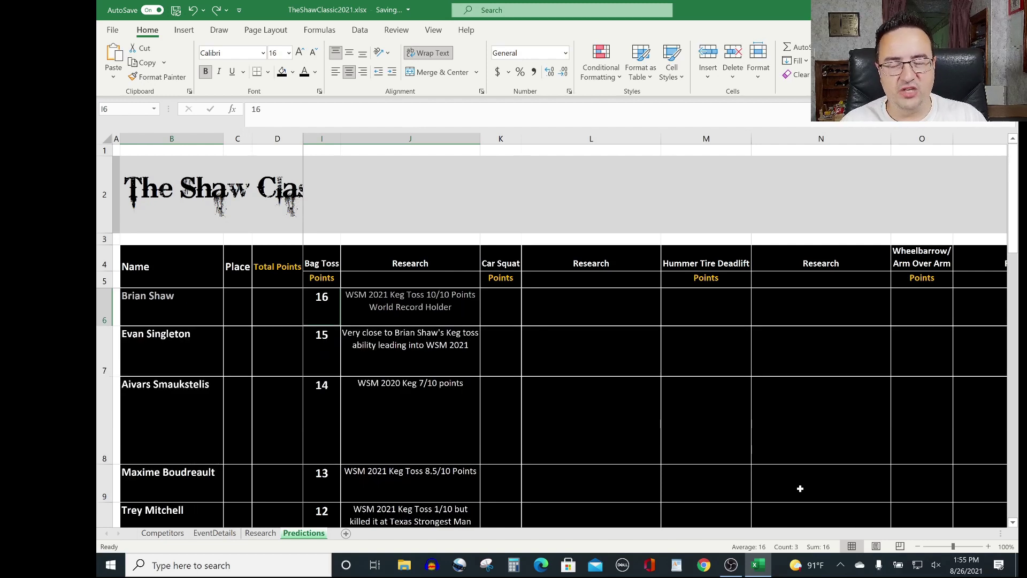